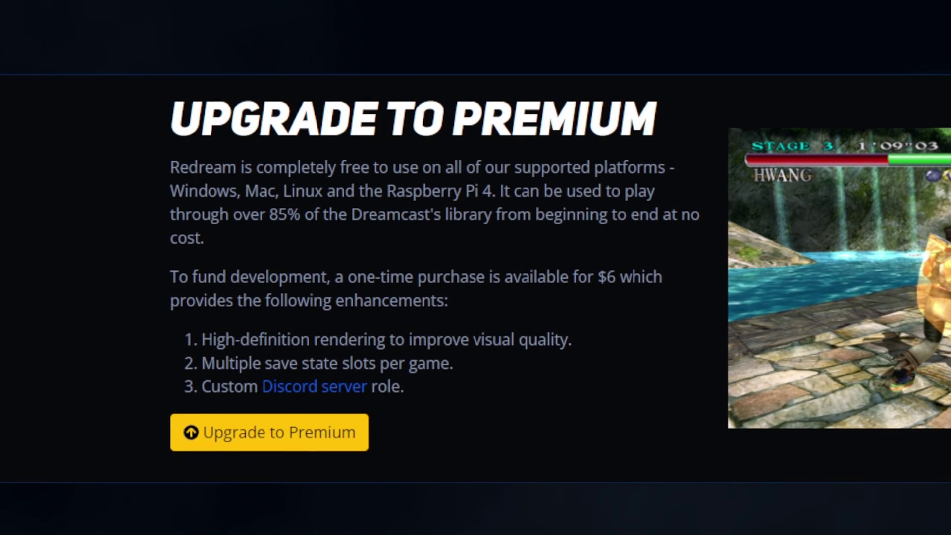
# - Visit the premium purchase page, then scroll down toward the Windows development builds
pyautogui.click(288, 448)
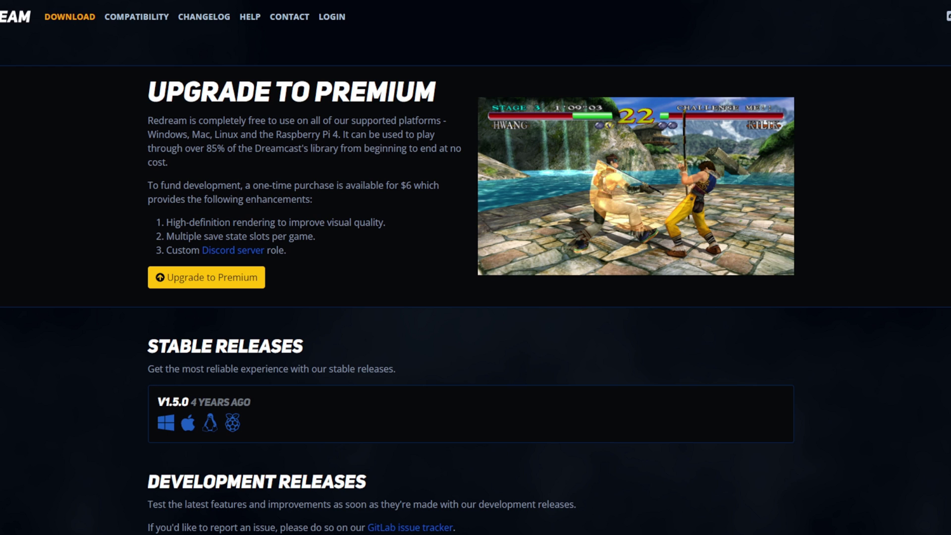
pyautogui.scroll(-5, 476, 267)
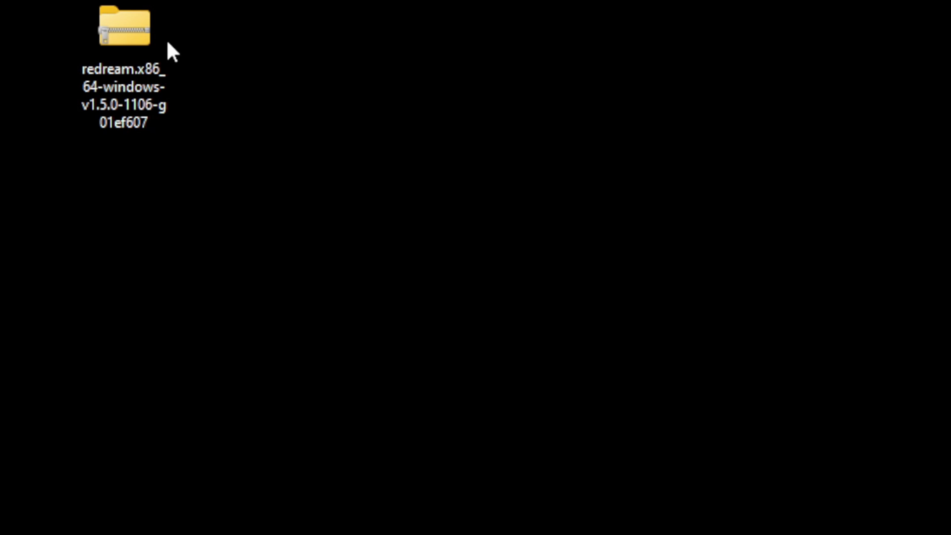
# - Extract the Redream zip with 7-Zip into a same-named desktop folder
pyautogui.rightClick(146, 42)
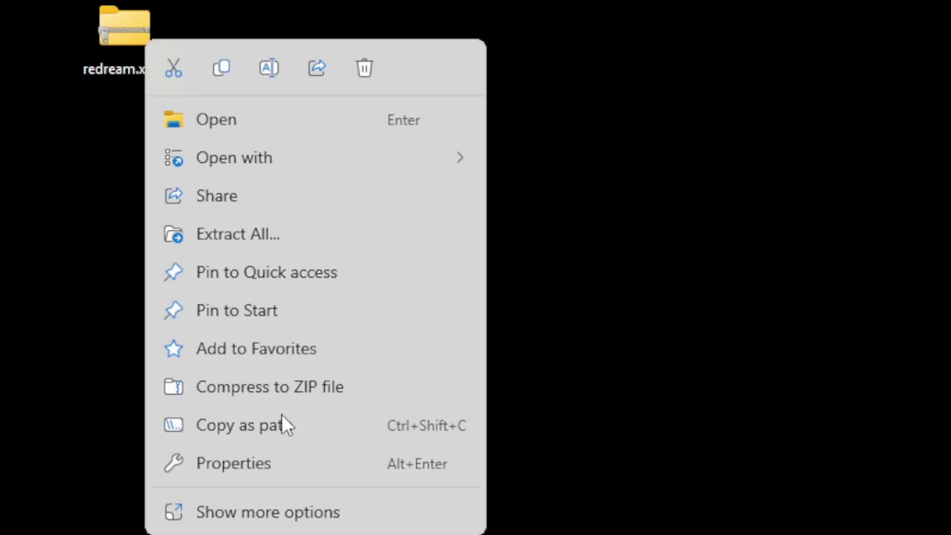
pyautogui.click(286, 509)
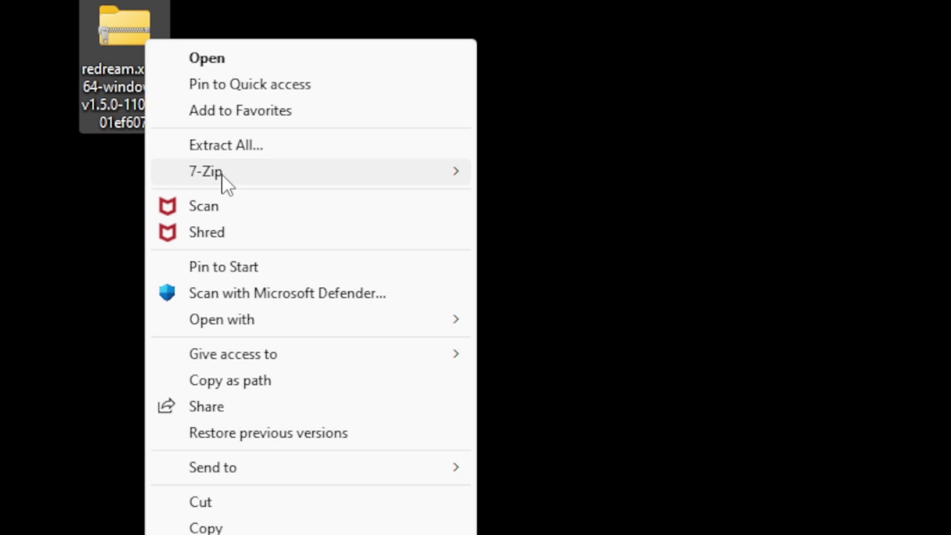
pyautogui.moveTo(248, 173)
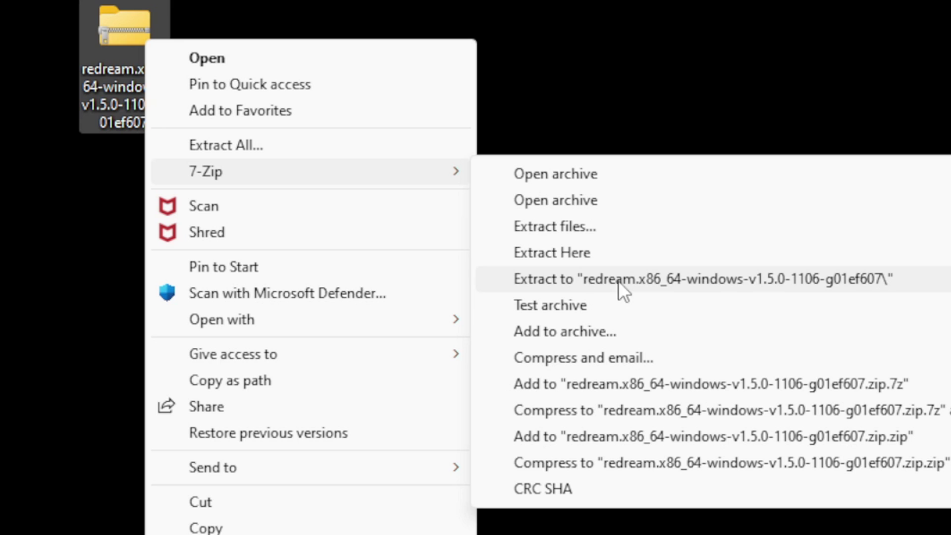
pyautogui.click(667, 280)
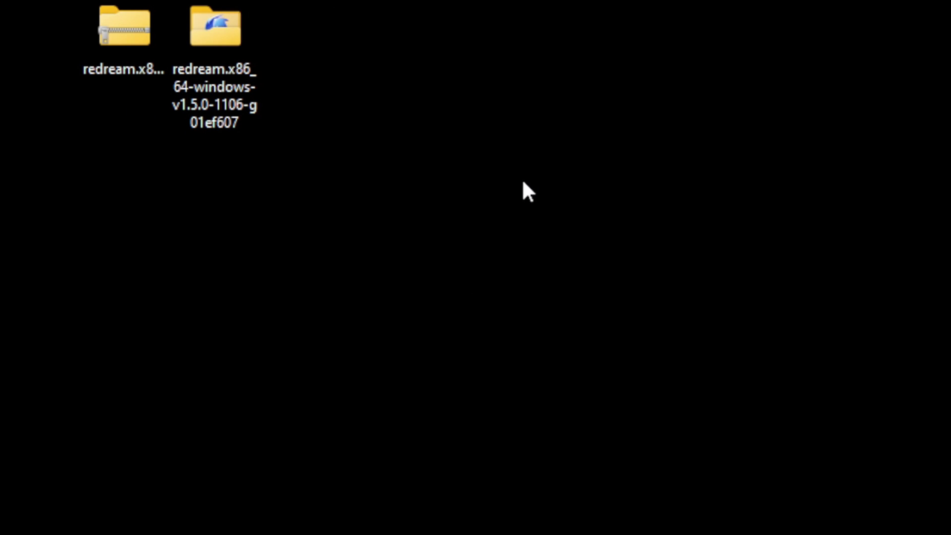
# - Delete the original zip and open the extracted redream folder
pyautogui.rightClick(117, 31)
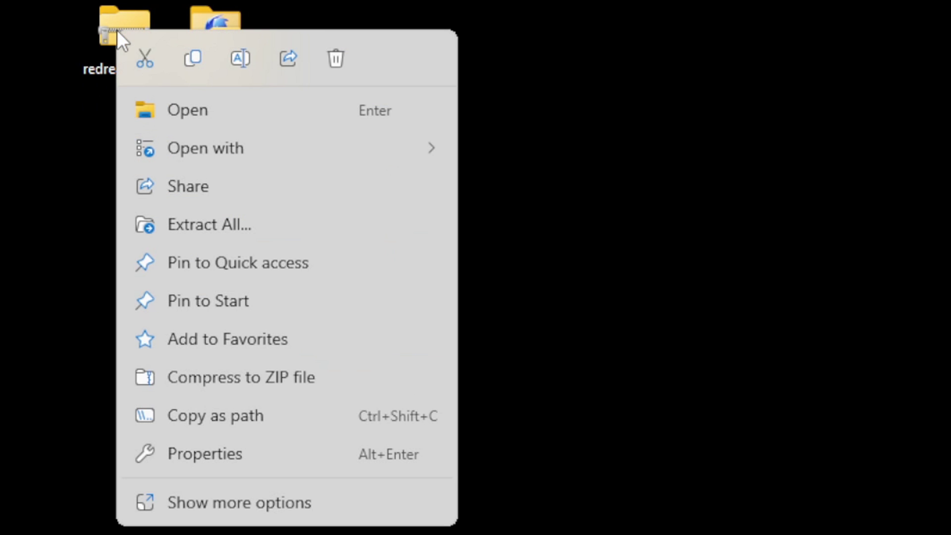
pyautogui.click(335, 60)
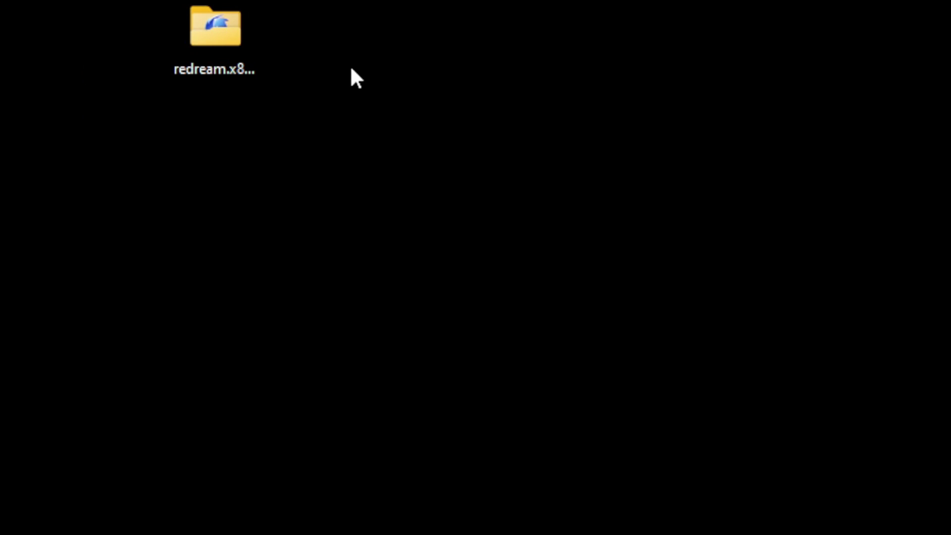
pyautogui.doubleClick(209, 25)
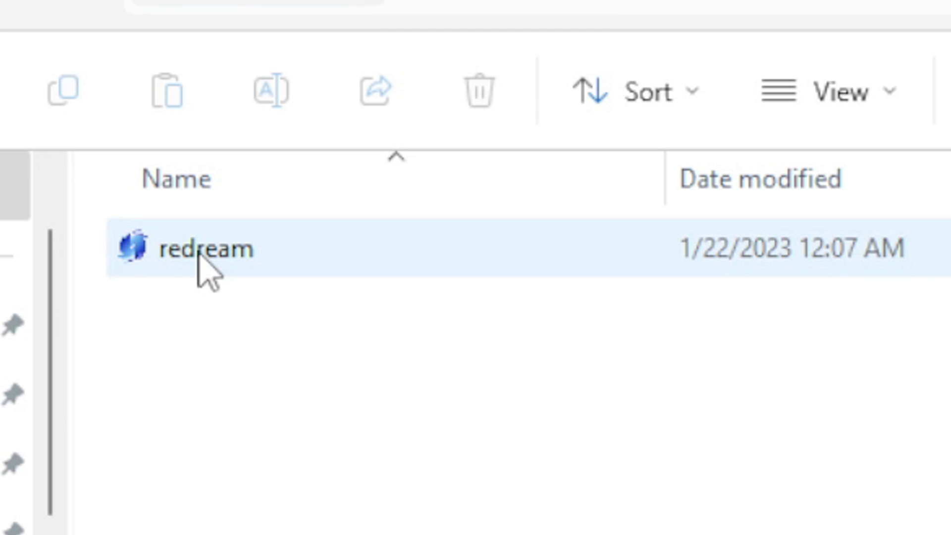
# - Run redream.exe to reach the Welcome screen with an empty game library
pyautogui.doubleClick(207, 270)
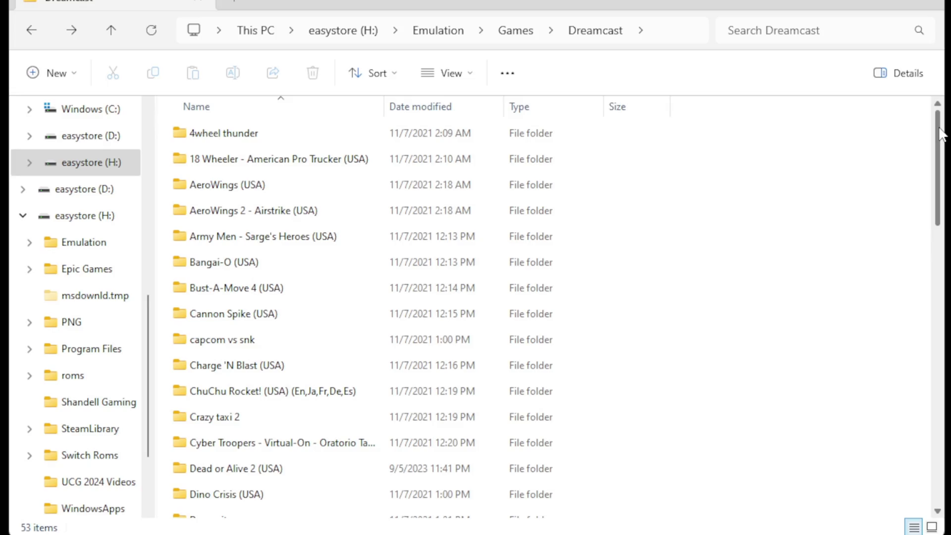
pyautogui.moveTo(941, 132); pyautogui.dragTo(943, 49)
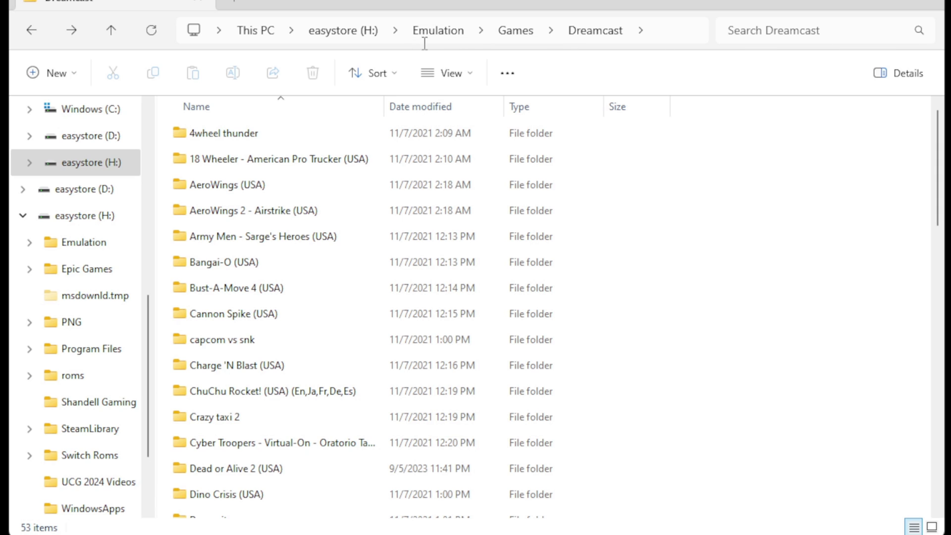
# - Open the 4wheel thunder folder under H:\Emulation\Games\Dreamcast to check its track files
pyautogui.doubleClick(221, 139)
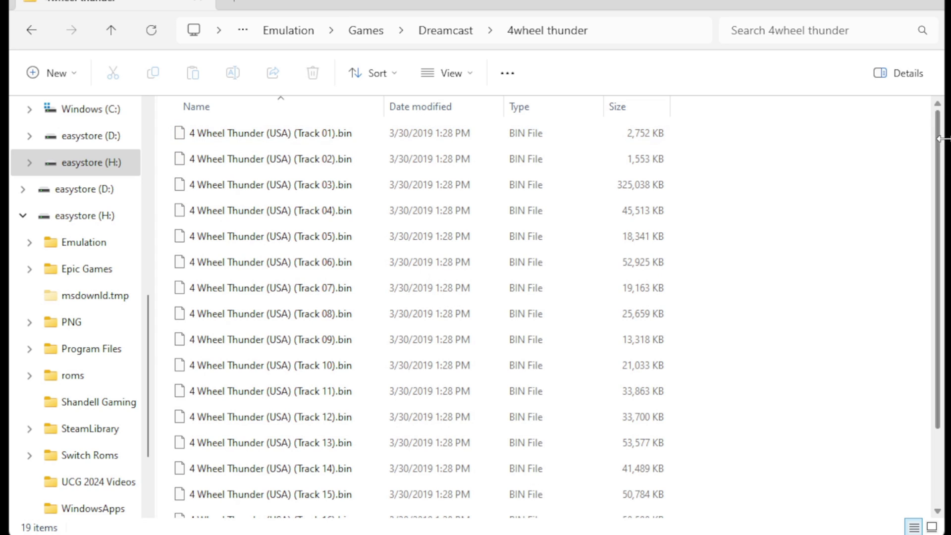
pyautogui.moveTo(939, 139); pyautogui.dragTo(938, 238)
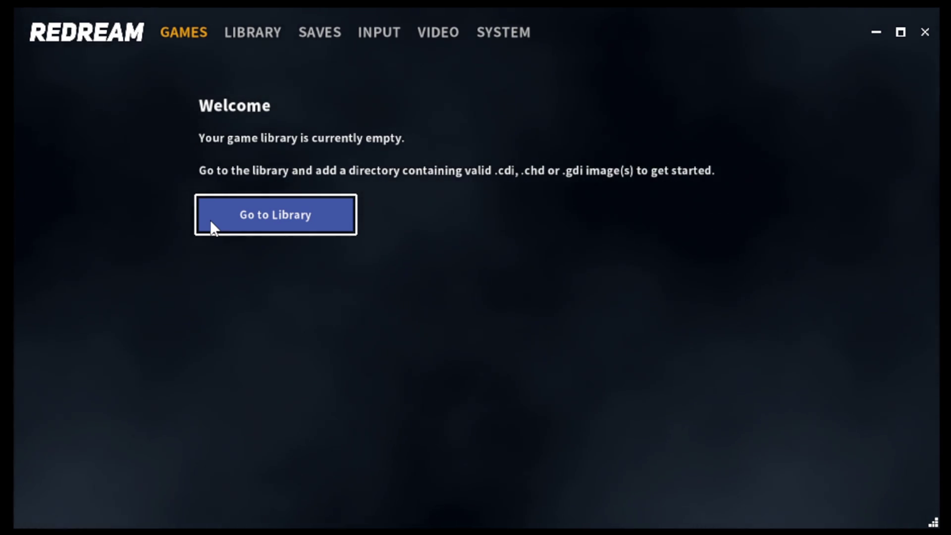
# - Add H:\Emulation\Games\Dreamcast to the Redream library via Add Directory
pyautogui.click(213, 228)
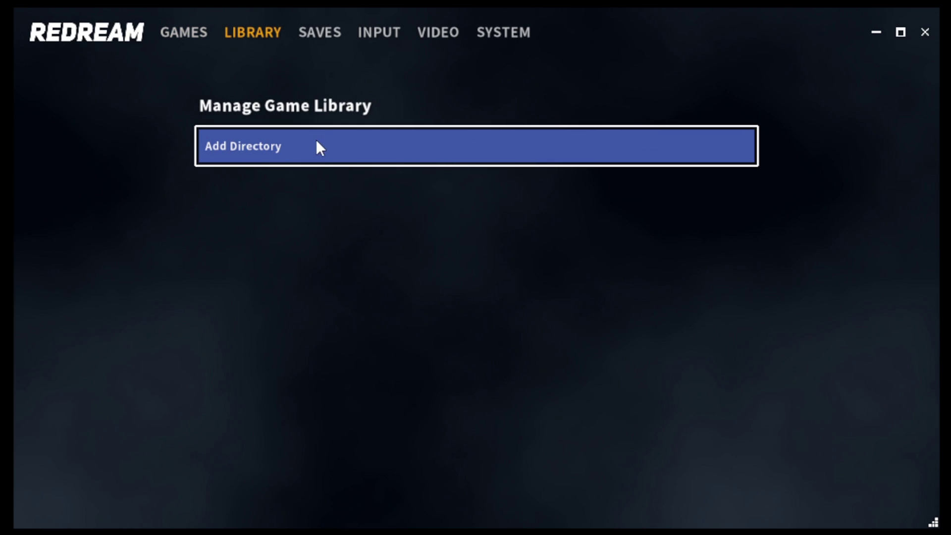
pyautogui.click(331, 142)
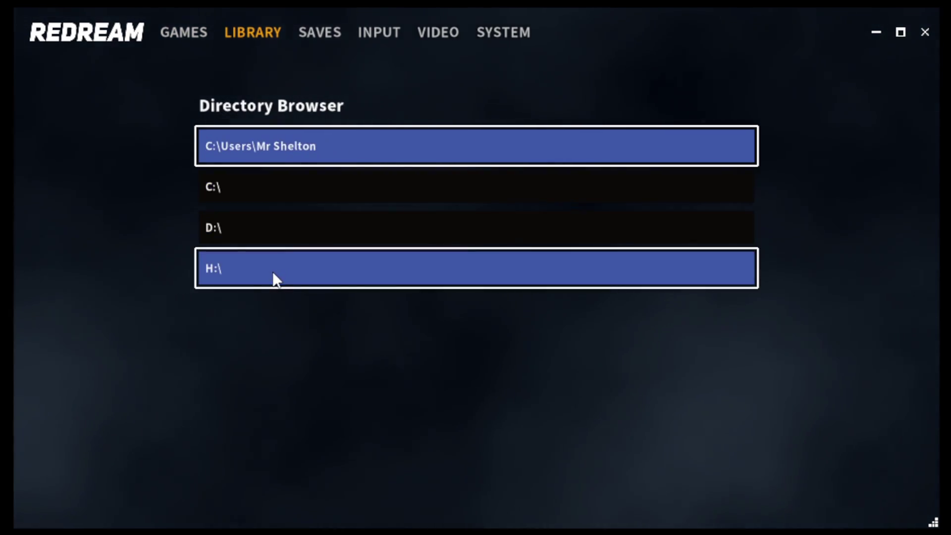
pyautogui.click(246, 269)
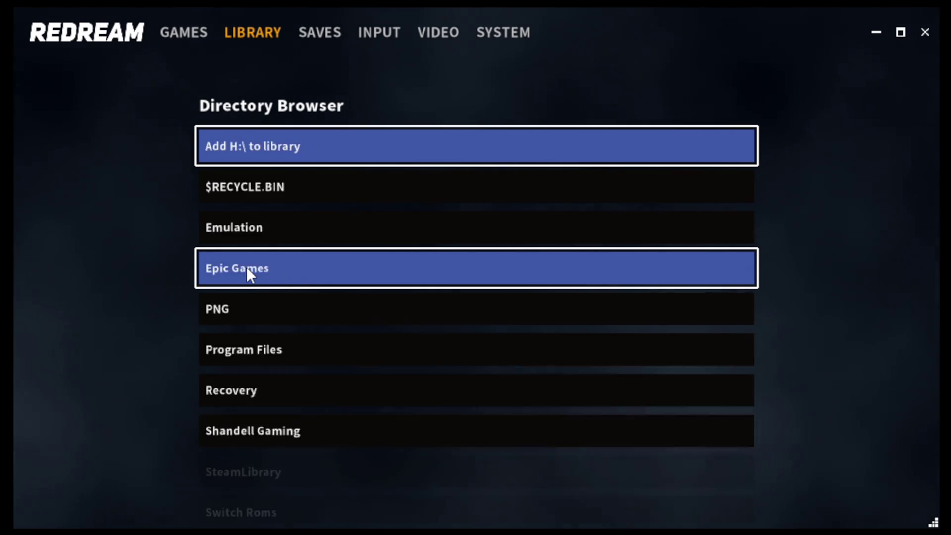
pyautogui.click(278, 225)
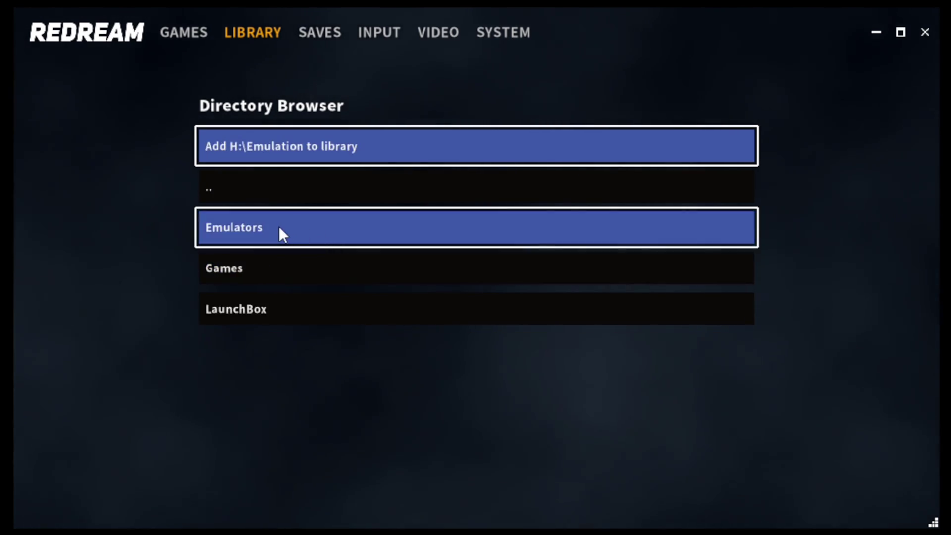
pyautogui.click(254, 272)
pyautogui.click(270, 228)
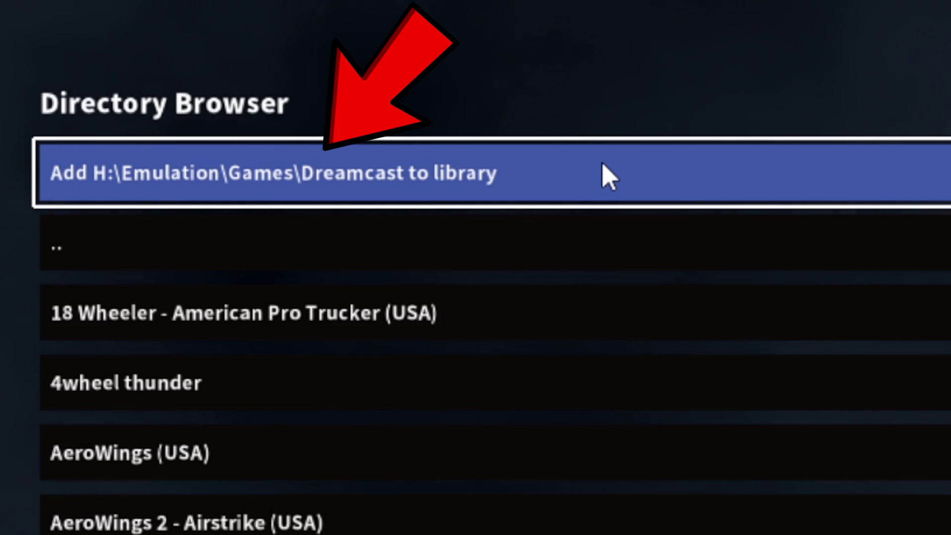
pyautogui.click(606, 176)
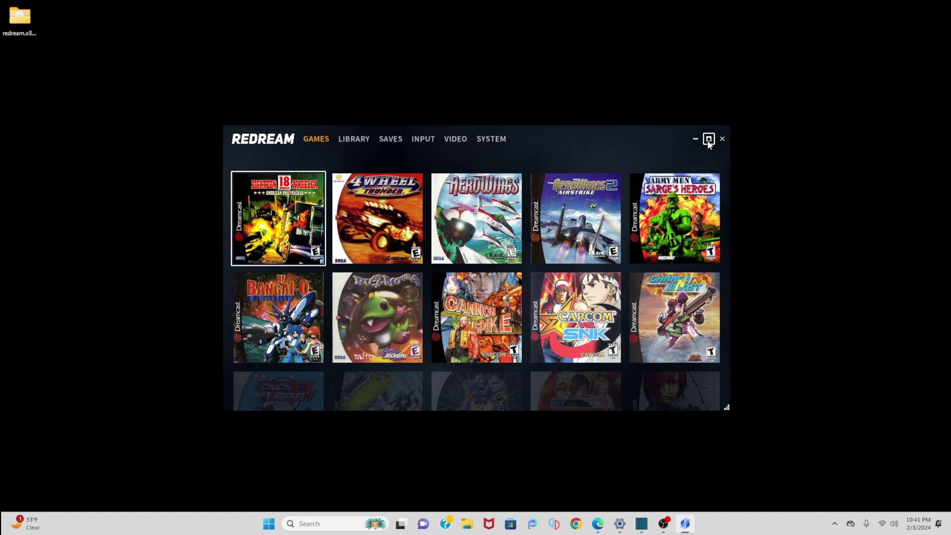
# - Maximize Redream, browse the cover-art games grid, and open the Video settings
pyautogui.click(708, 139)
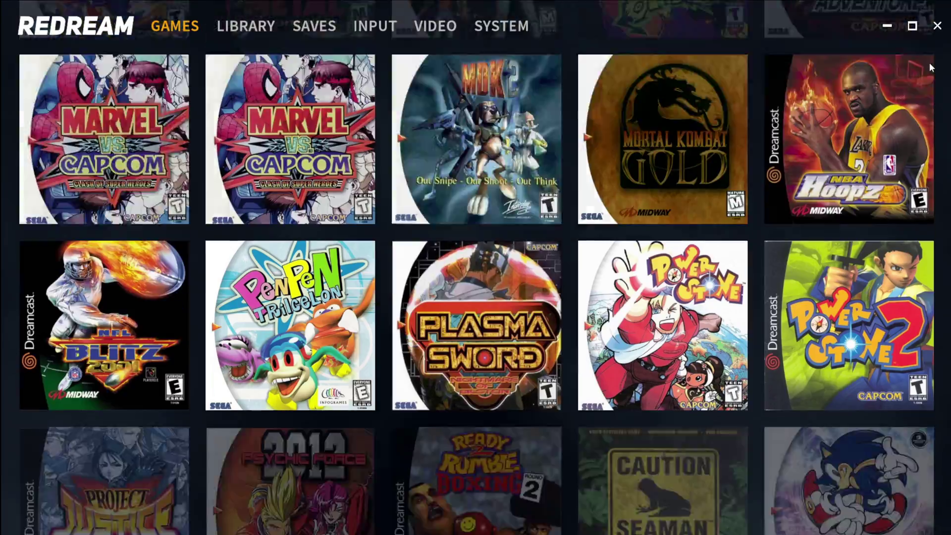
pyautogui.scroll(-10, 929, 62)
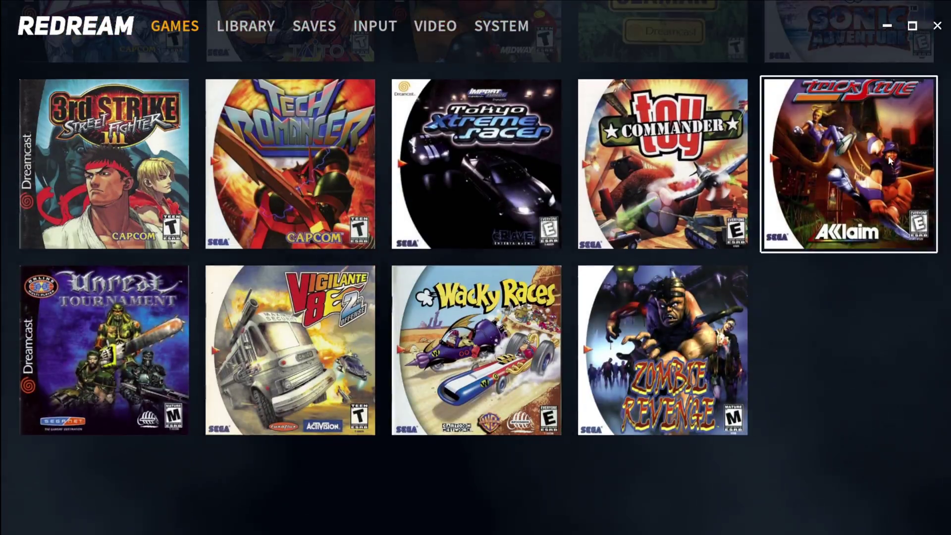
pyautogui.scroll(10, 887, 156)
pyautogui.scroll(6, 888, 160)
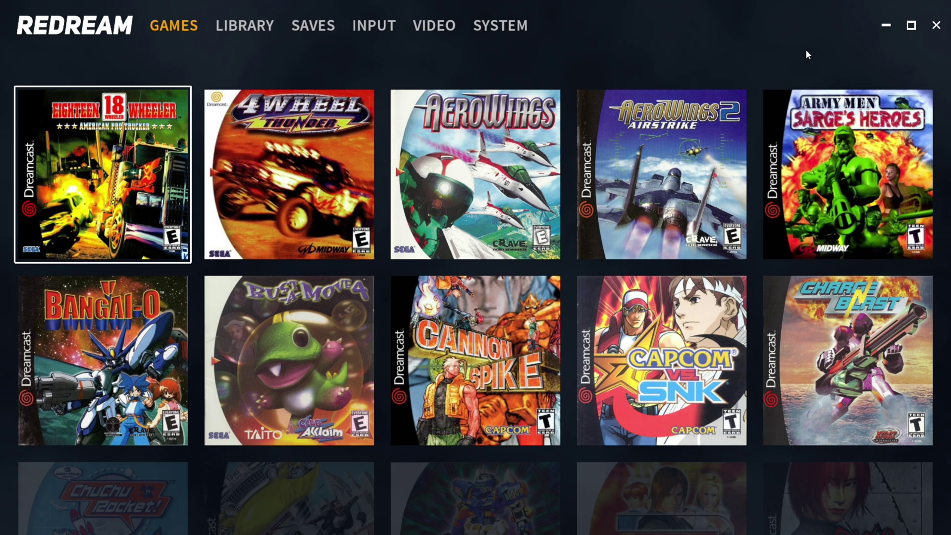
pyautogui.click(438, 29)
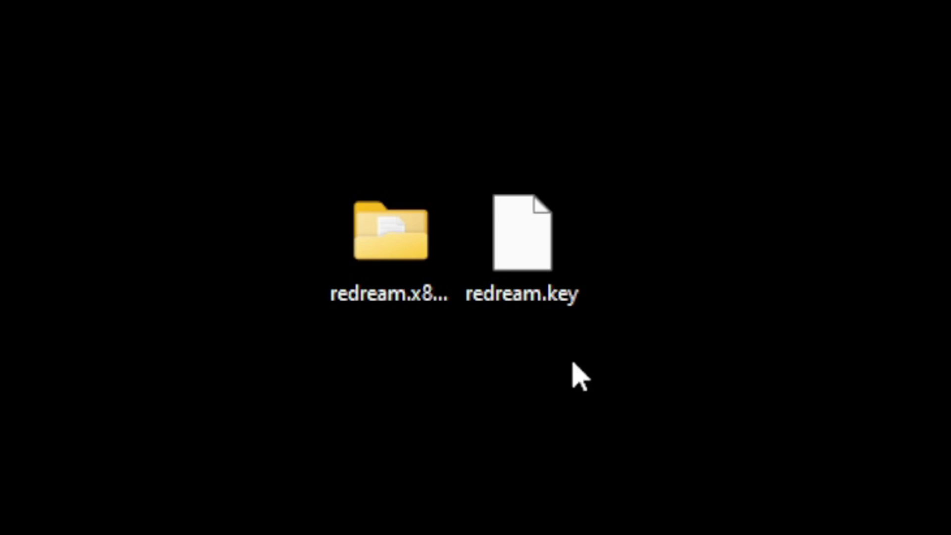
# - Move redream.key into the redream folder and relaunch the emulator to its Video settings
pyautogui.moveTo(541, 251); pyautogui.dragTo(375, 255)
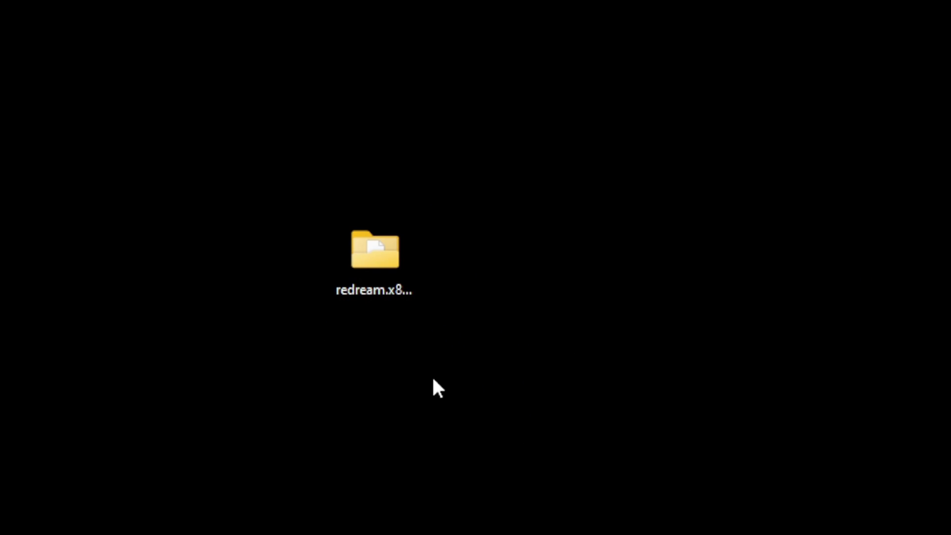
pyautogui.doubleClick(372, 247)
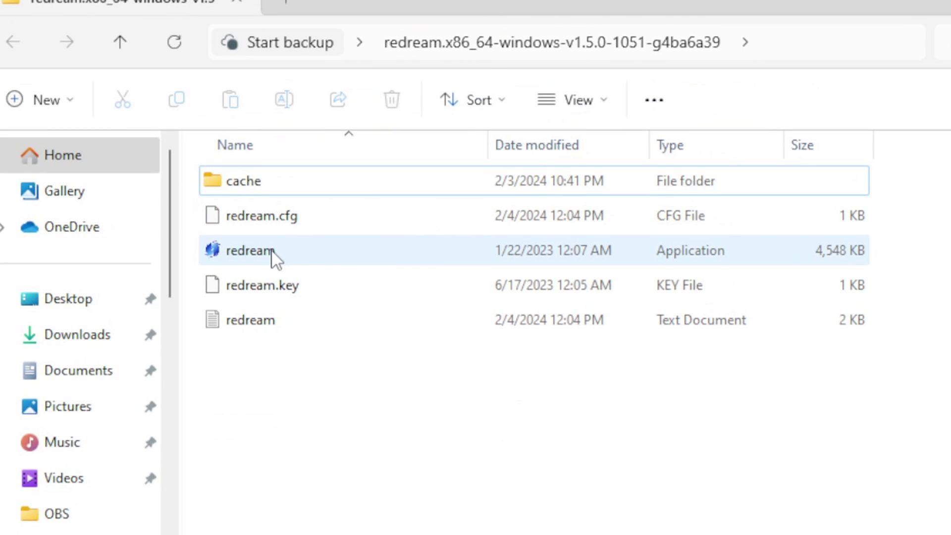
pyautogui.doubleClick(272, 250)
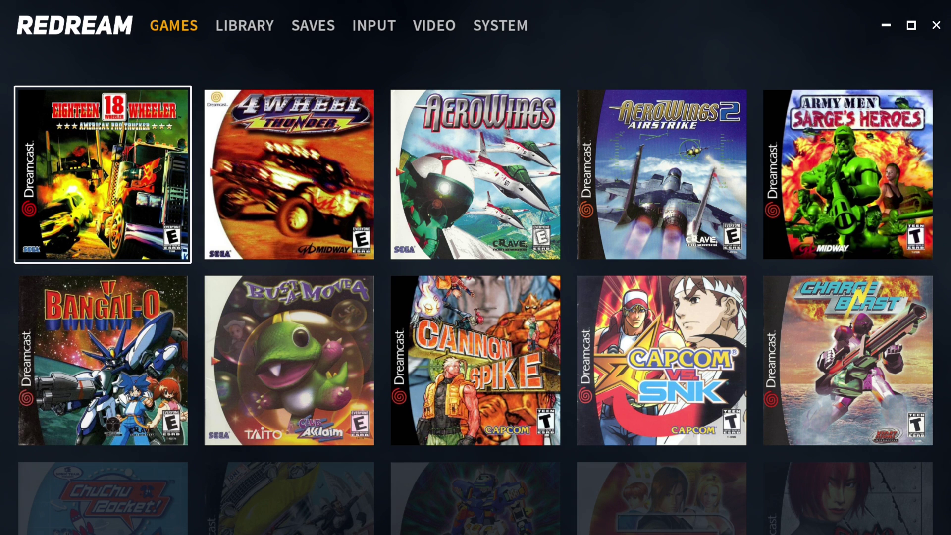
pyautogui.click(427, 23)
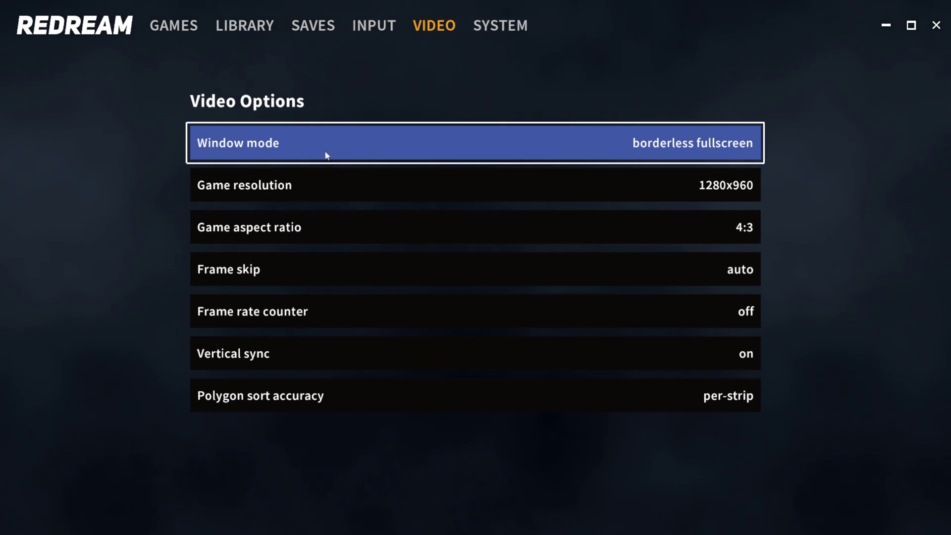
# - Set game resolution to 1920x1440 and aspect ratio to 16:9, then open Input options
pyautogui.click(315, 186)
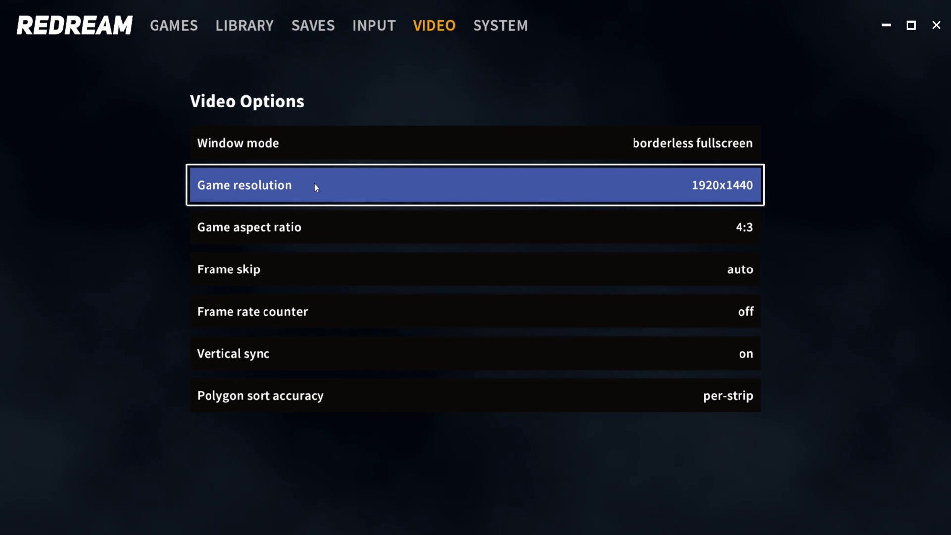
pyautogui.click(303, 228)
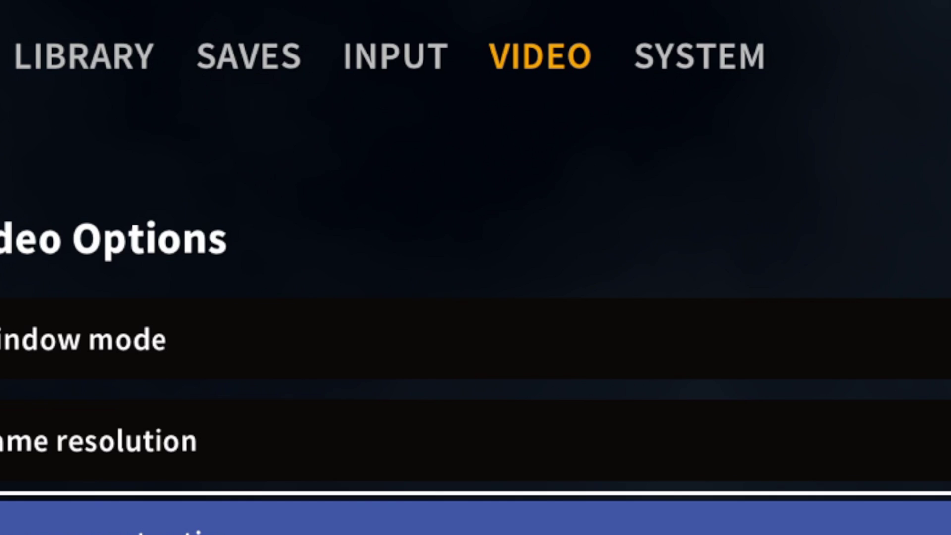
pyautogui.click(395, 62)
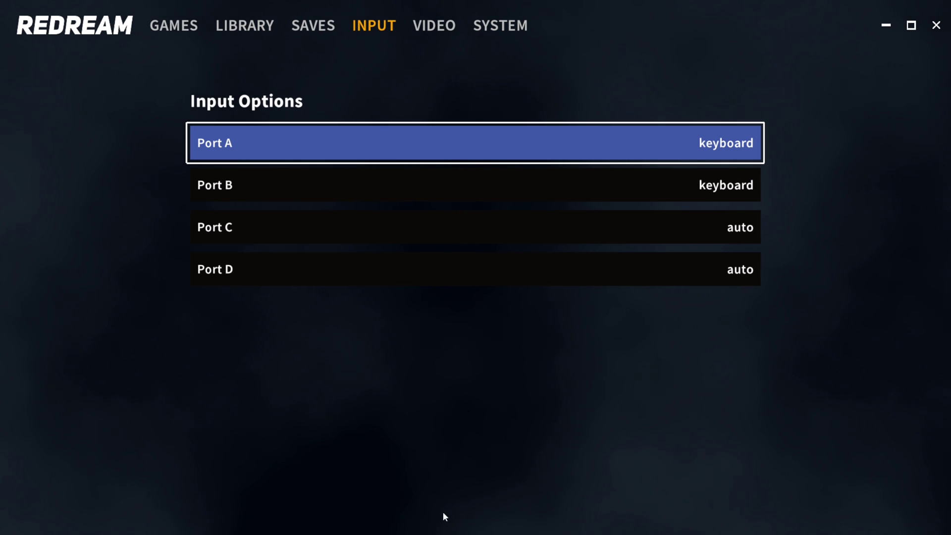
# - Assign the Xbox One S Controller to Port A and rebind its A button to joy0
pyautogui.click(236, 144)
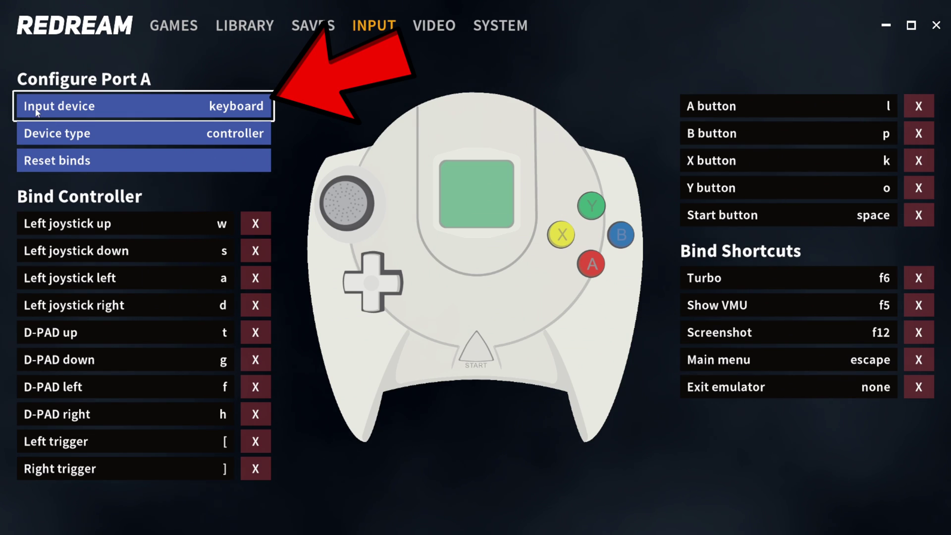
pyautogui.click(236, 108)
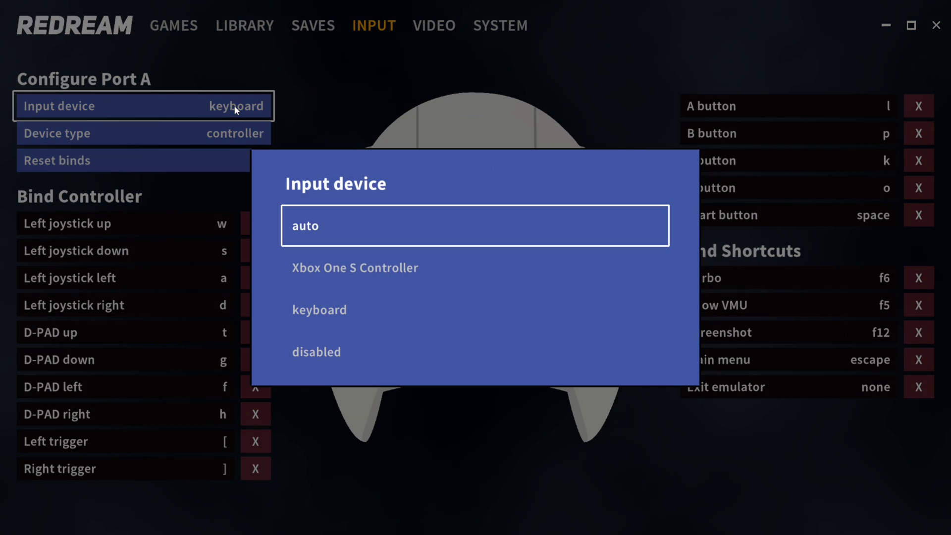
pyautogui.click(374, 275)
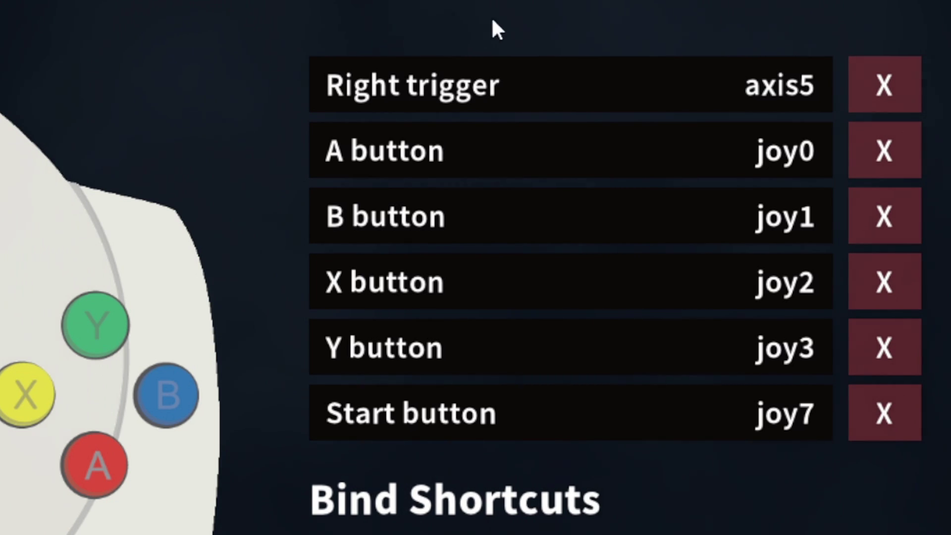
pyautogui.click(407, 160)
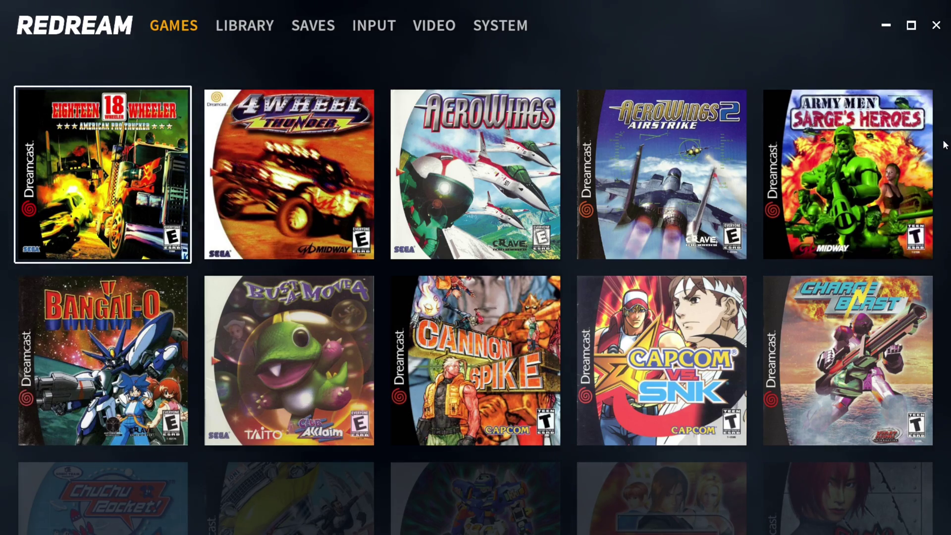
# - Scroll the games grid and launch Jet Grind Radio to its Now Loading screen
pyautogui.scroll(-10, 945, 145)
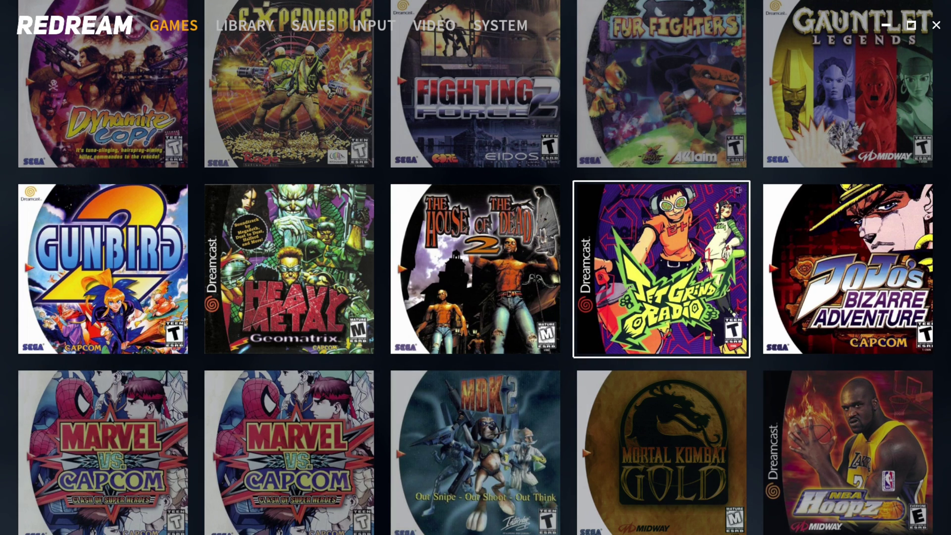
pyautogui.click(661, 268)
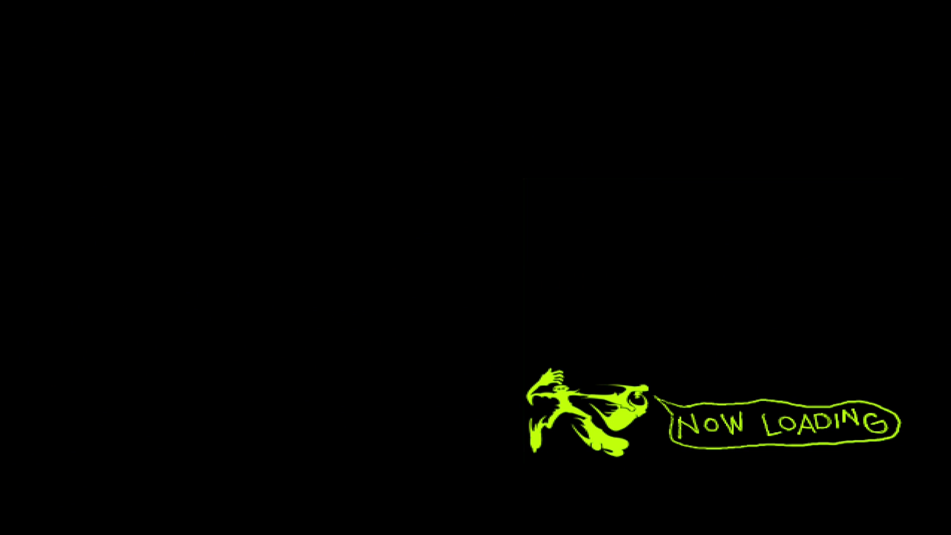